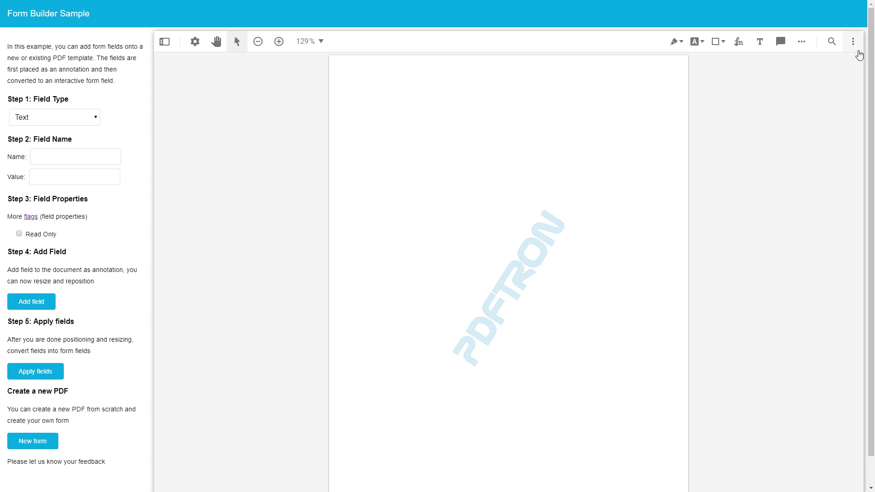
Open the Form Builder Demo PDF from the Desktop through the viewer's Open file option
click(853, 43)
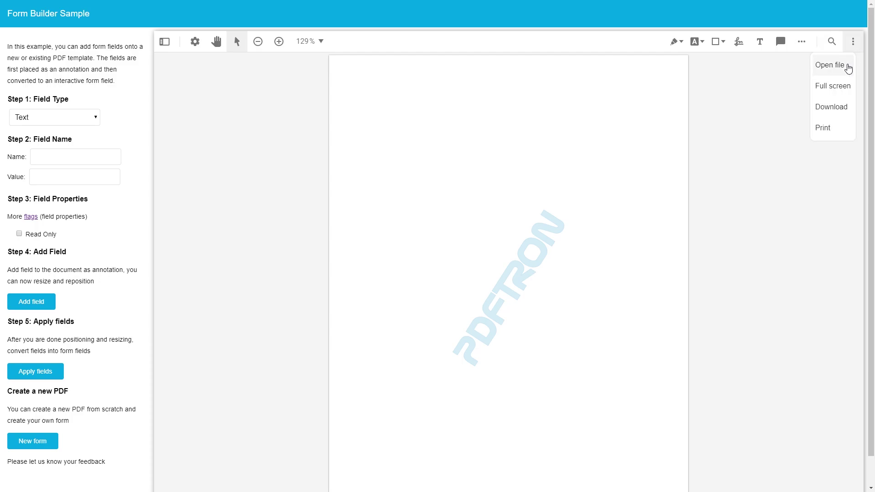
click(849, 69)
click(150, 64)
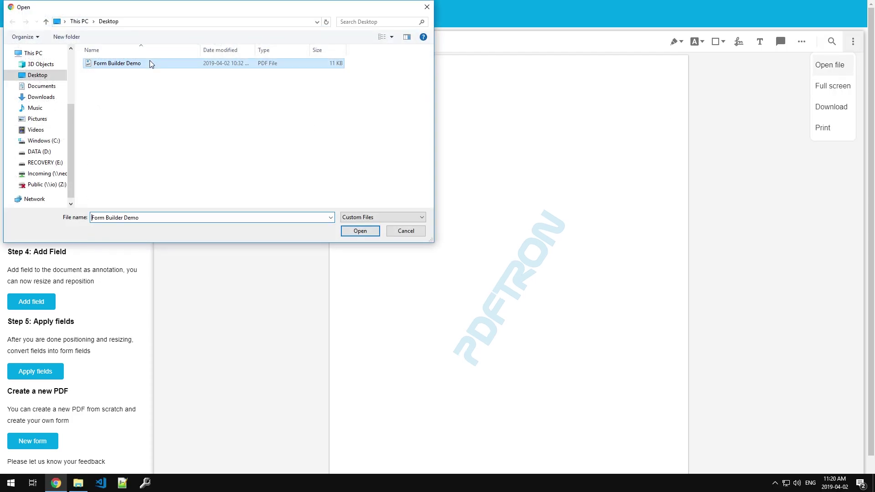
click(354, 230)
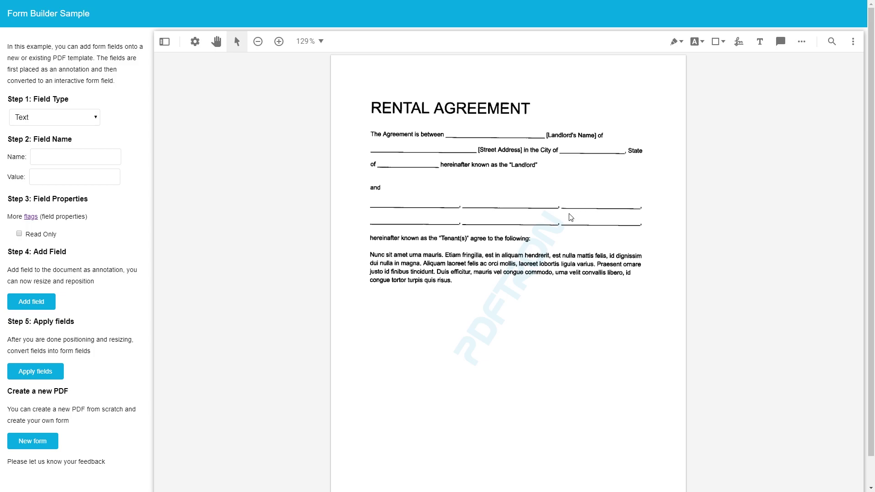
Add a read-only Text field named landlordname with the landlord's name as its value
click(73, 119)
click(63, 133)
click(64, 157)
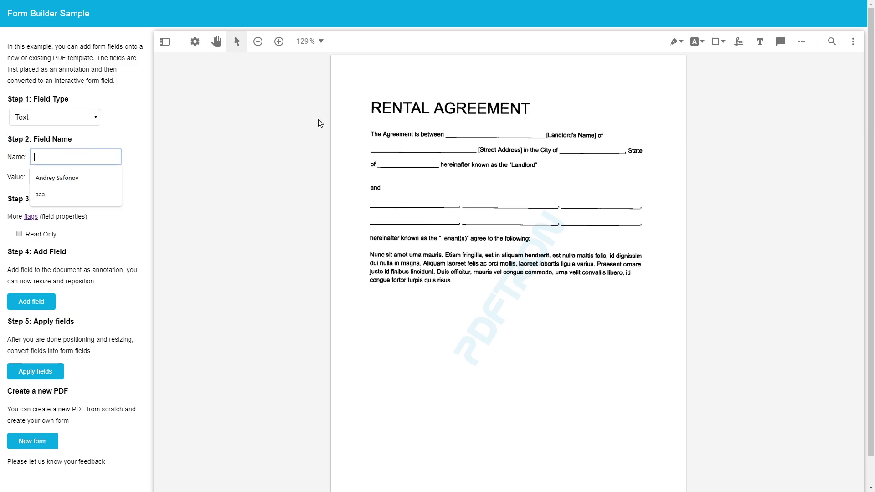
text(lan)
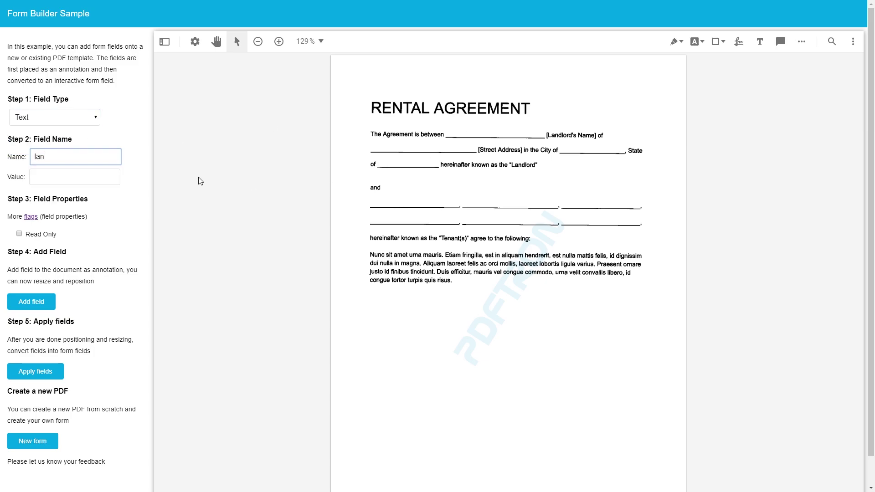
text(dlordname)
key(Tab)
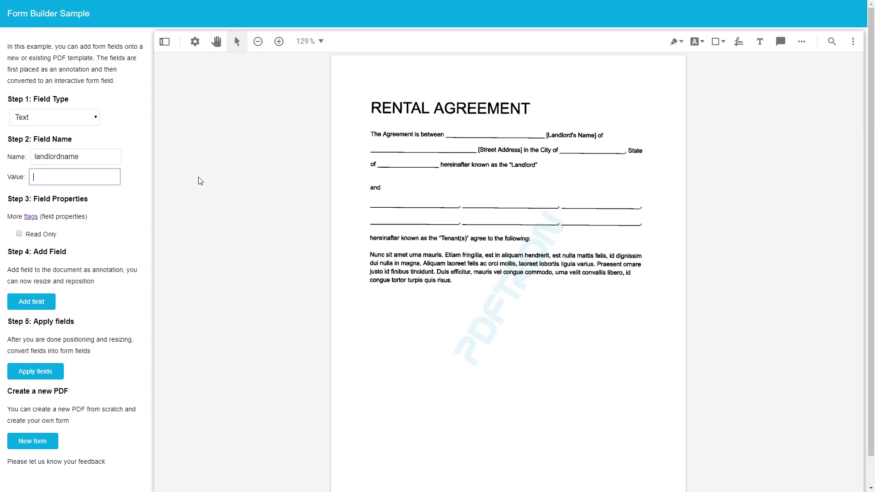
text(John Smith)
click(81, 248)
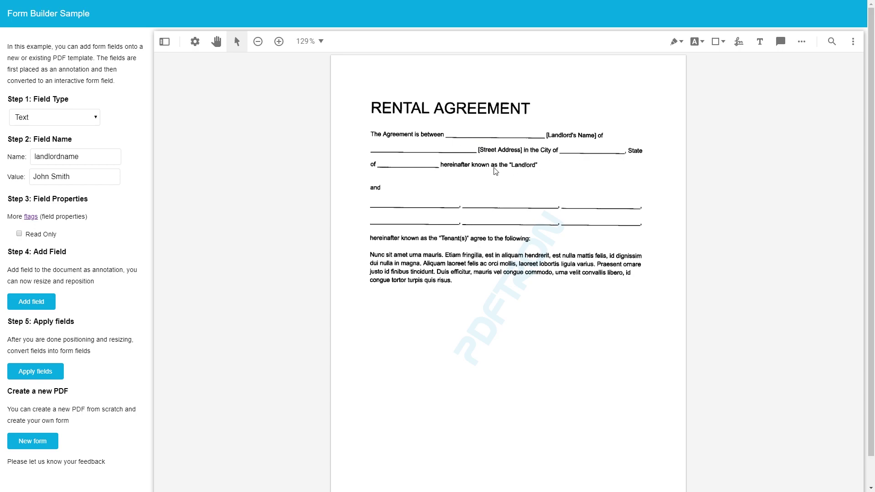
click(43, 235)
click(44, 304)
Move the landlordname field onto the Landlord's Name blank and resize it to one line
click(471, 177)
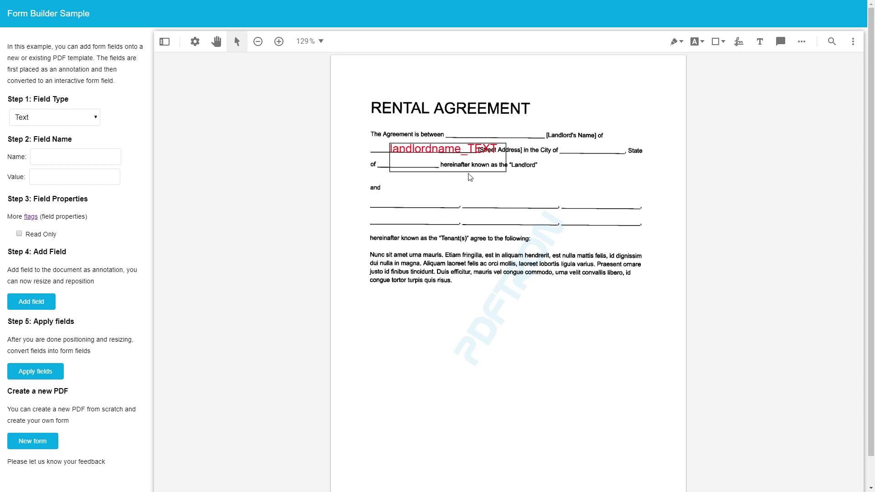
click(449, 149)
drag(448, 150, 504, 128)
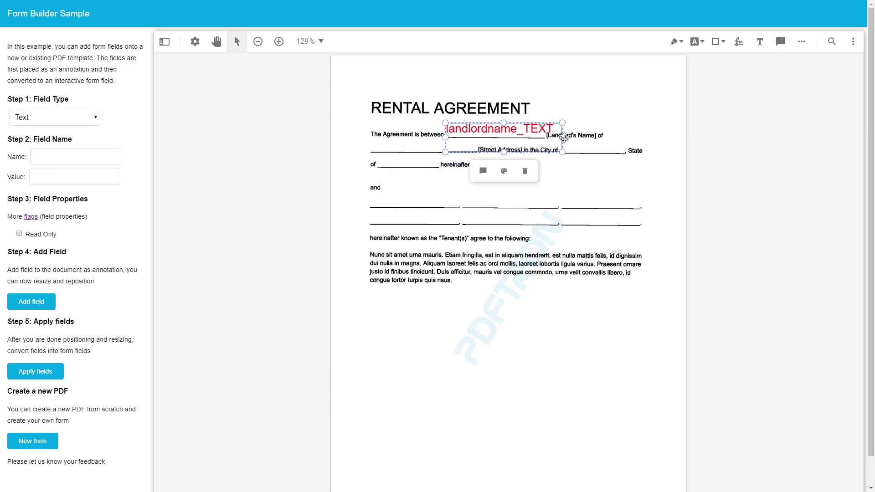
drag(556, 137, 543, 136)
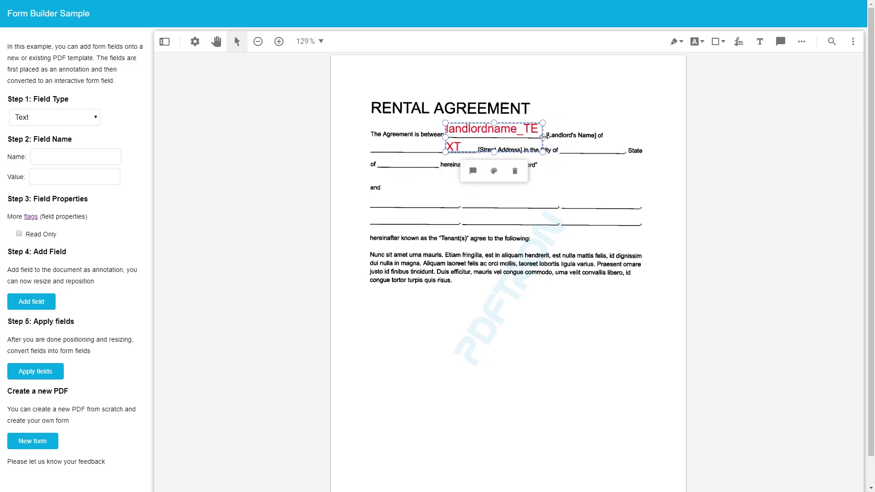
drag(494, 152, 503, 137)
click(570, 142)
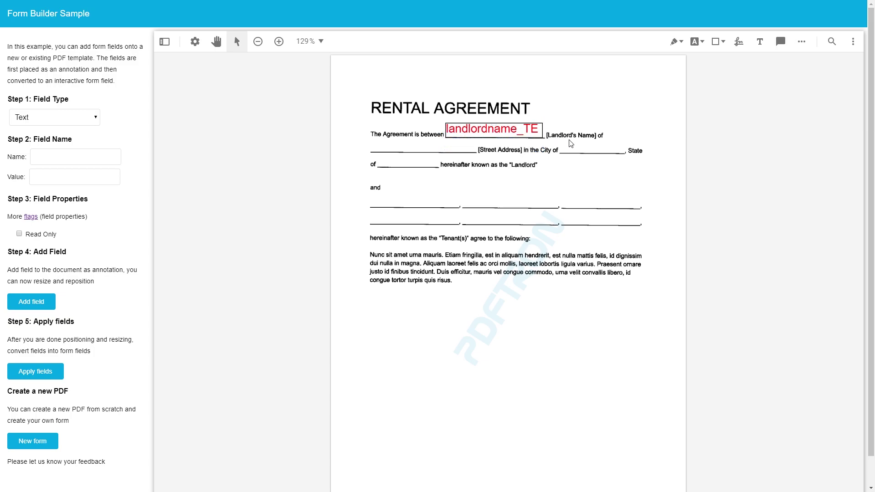
click(500, 128)
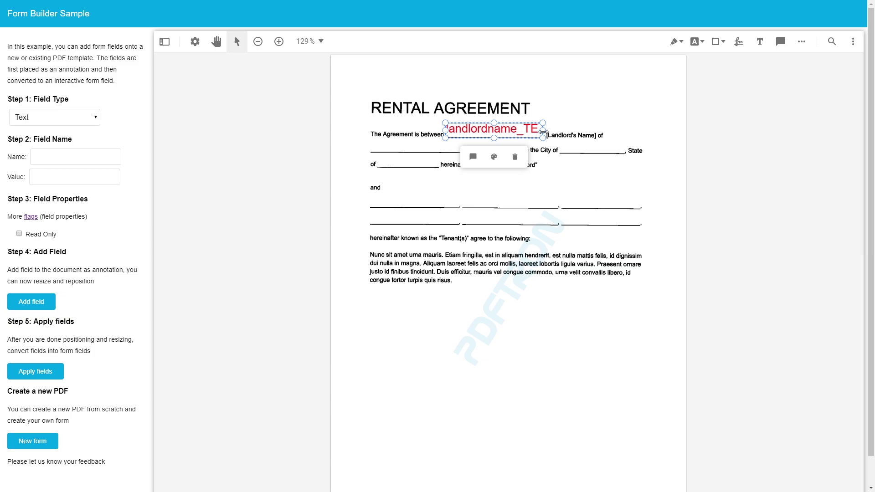
drag(544, 133, 545, 131)
click(572, 129)
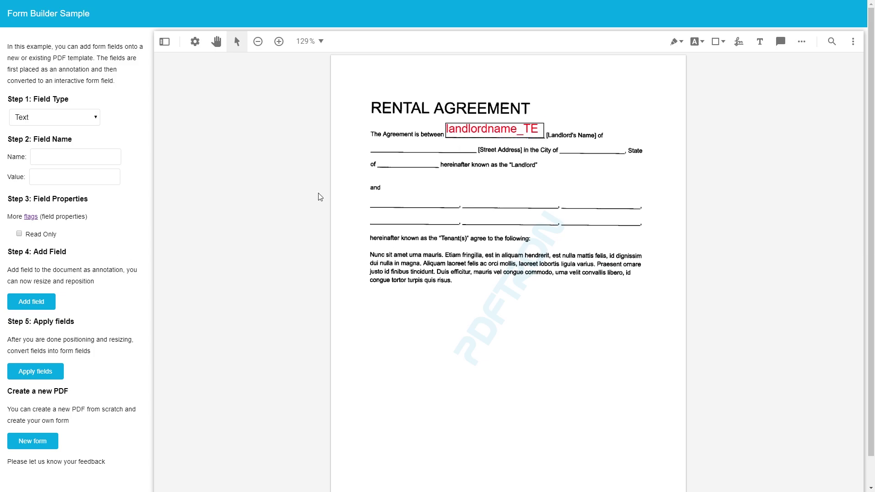
Add a read-only text field named street holding the street address value
click(55, 155)
text(street)
click(60, 176)
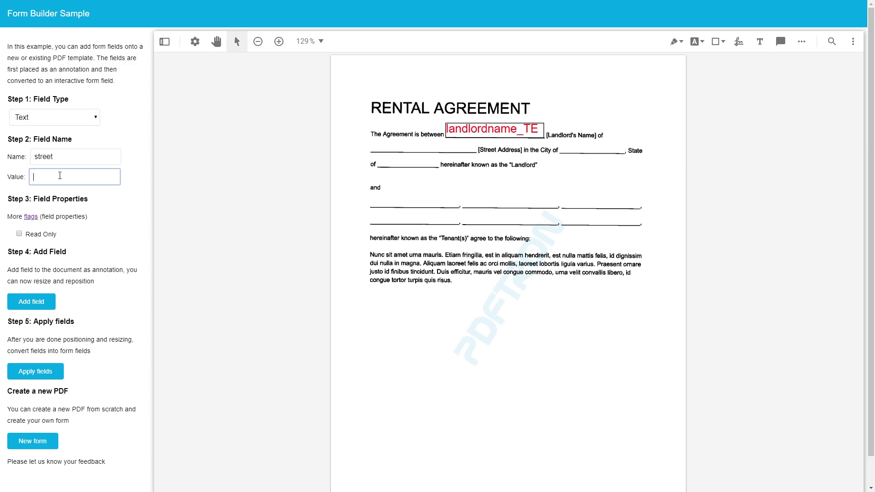
text(123 Main Street)
click(46, 234)
click(28, 302)
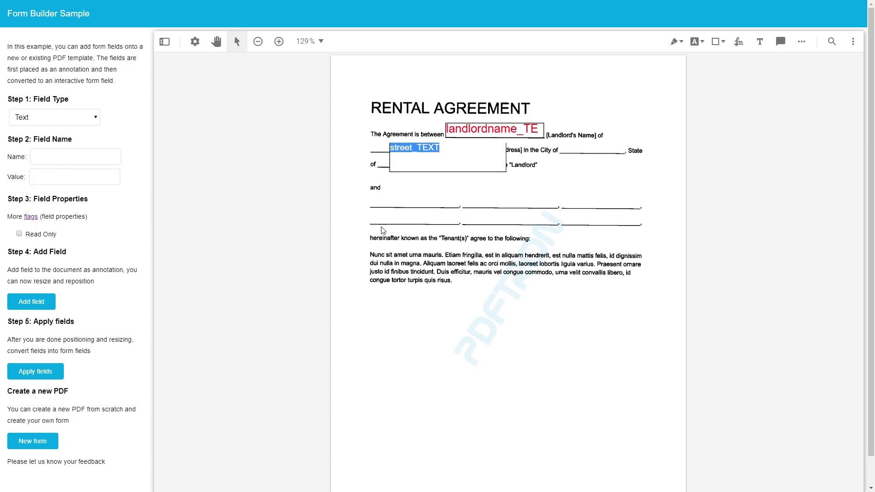
Fit the street field onto the Street Address blank, narrowed to one line height
click(421, 149)
drag(421, 149, 406, 145)
drag(490, 154, 477, 151)
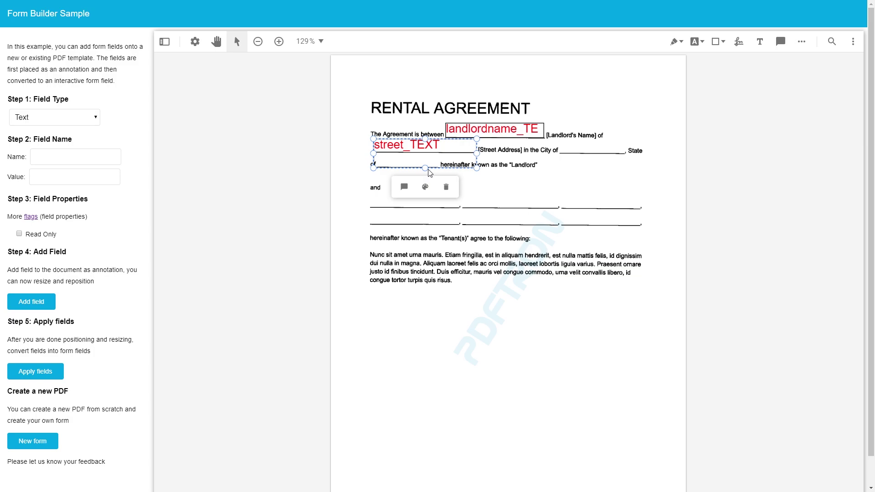
drag(430, 169, 433, 157)
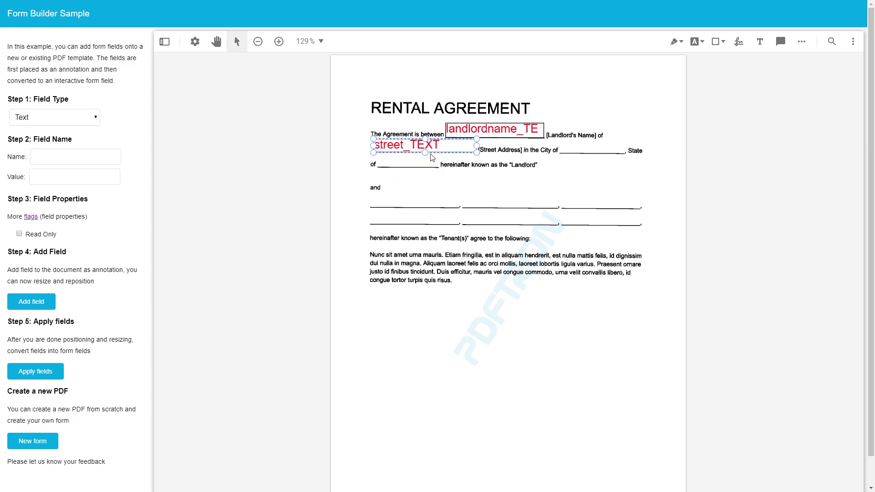
click(506, 165)
Add a read-only text field named city with the value Vancouver
click(56, 155)
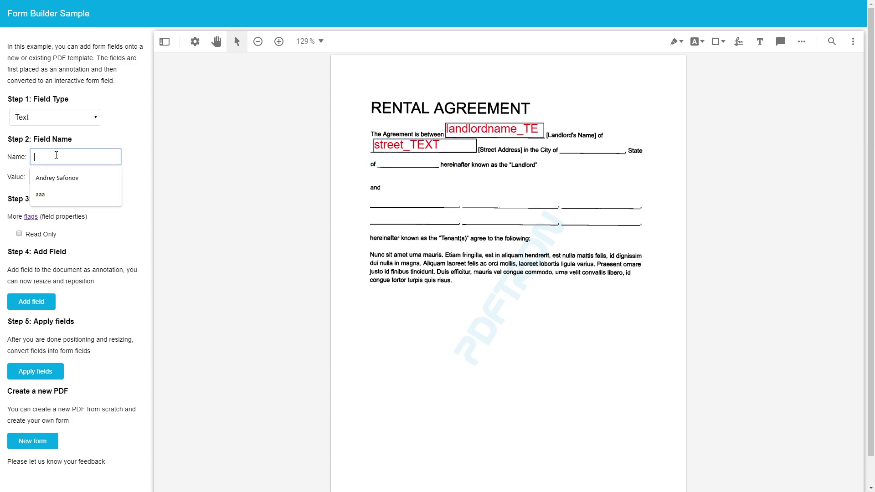
text(city)
key(Tab)
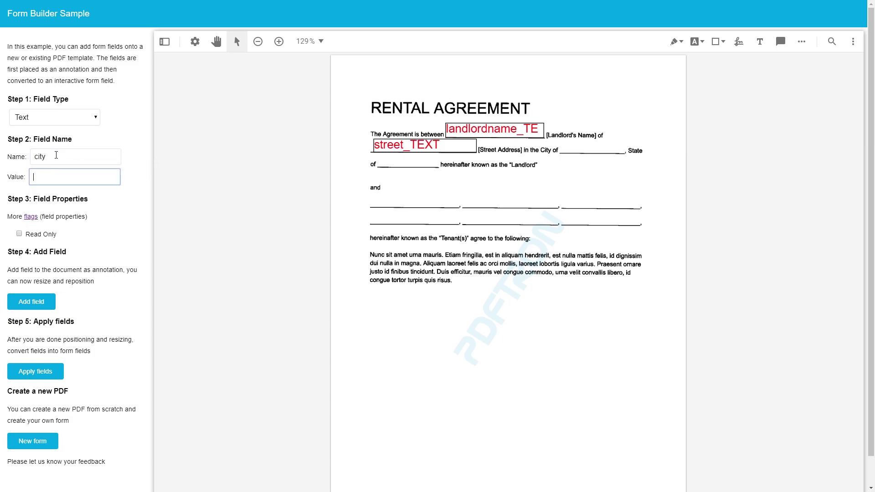
text(Vancouver)
click(46, 236)
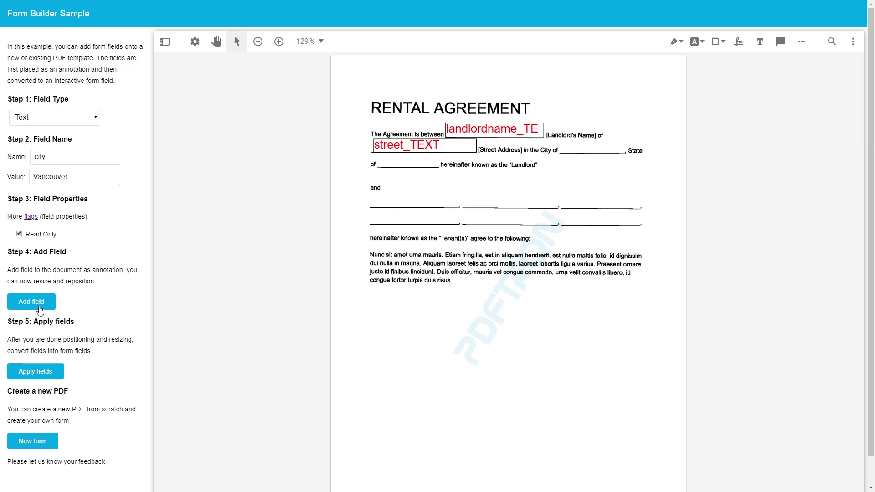
click(40, 309)
Place the city field beside 'City of' and size it to fit the blank
click(436, 171)
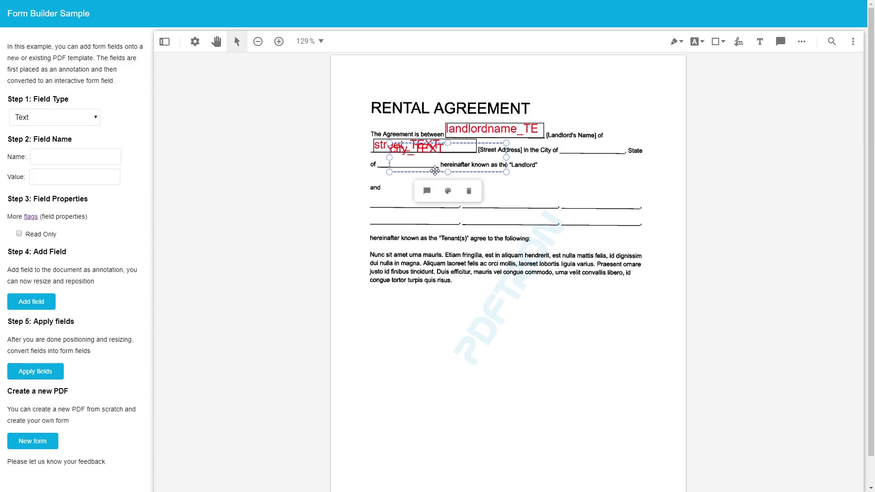
drag(435, 171, 604, 168)
drag(677, 155, 604, 155)
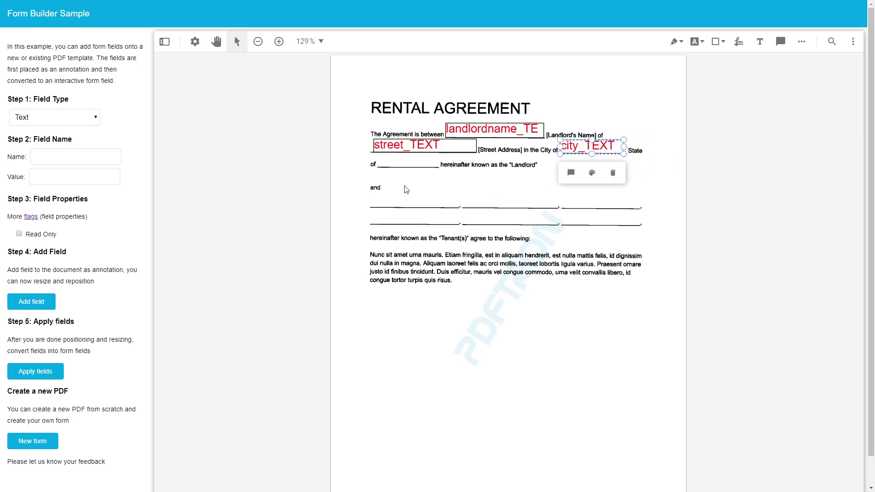
click(61, 157)
click(475, 214)
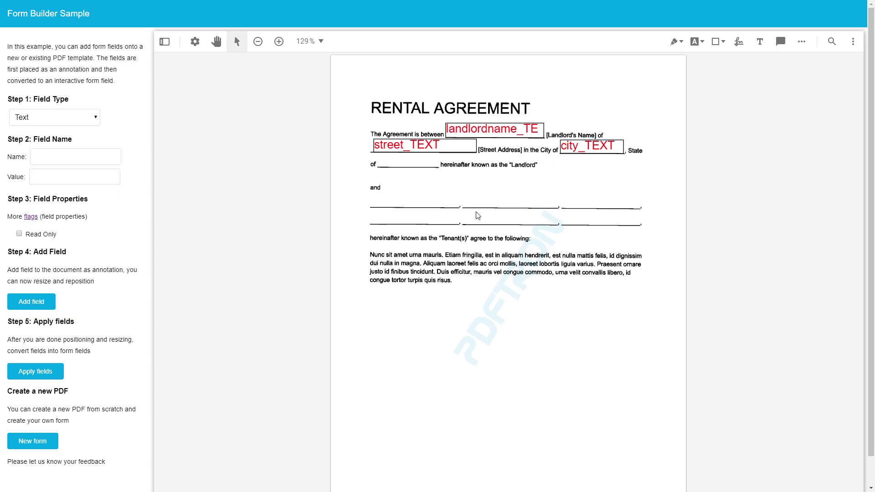
click(34, 156)
Add a text field named State with the value BC
text(State)
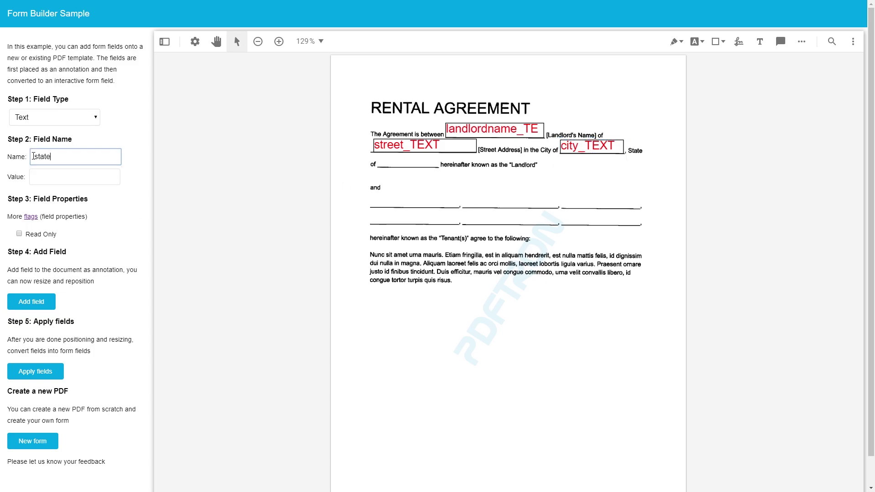
key(Tab)
text(BC)
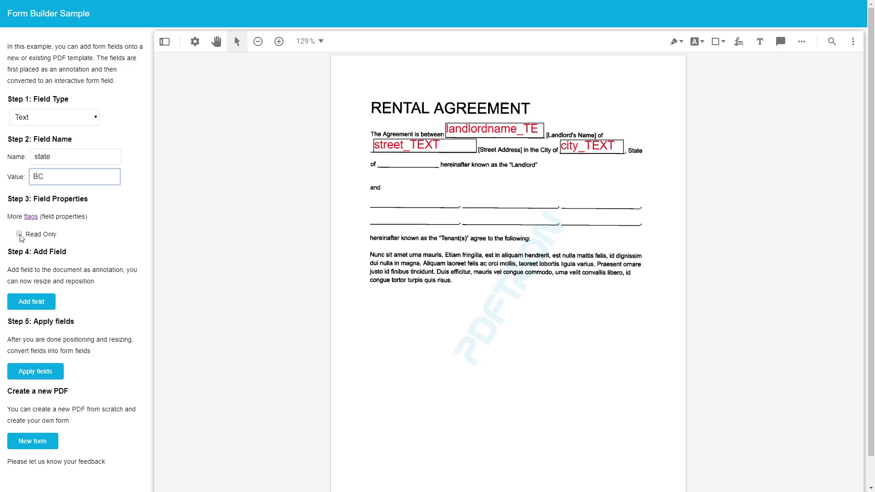
click(51, 238)
click(25, 304)
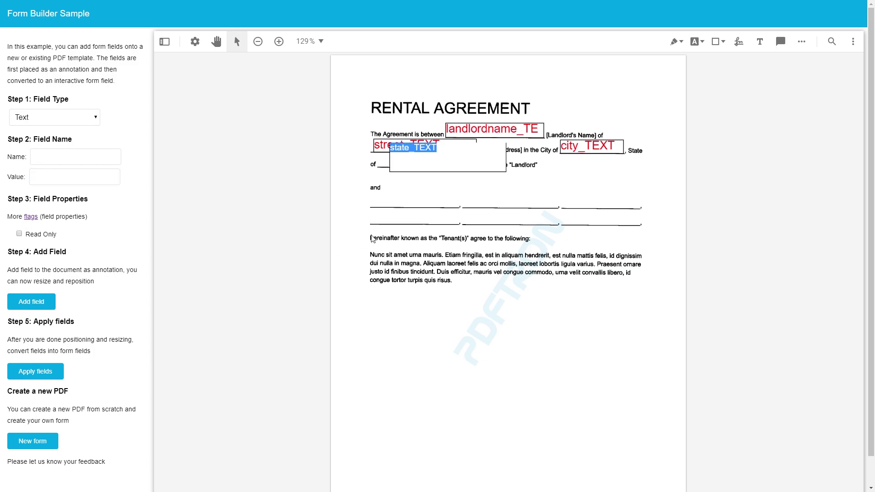
Move the state field onto the blank after 'of' and narrow it to fit
click(424, 170)
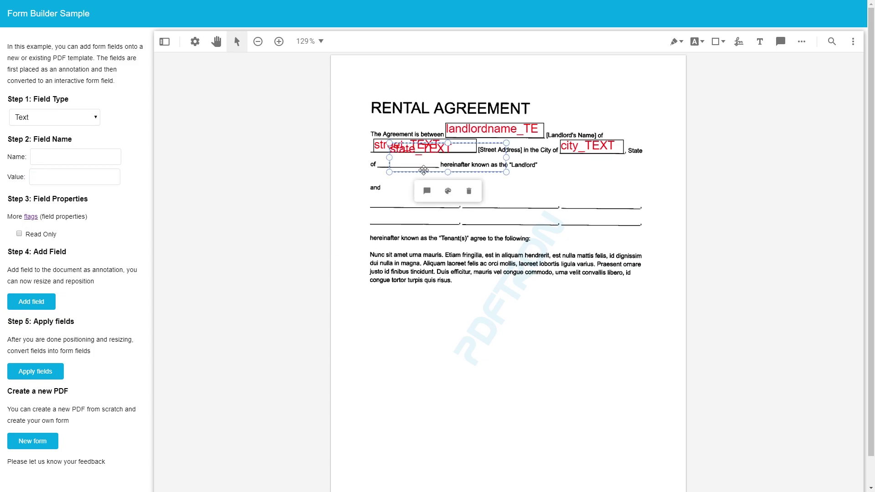
drag(424, 170, 409, 183)
drag(492, 171, 410, 168)
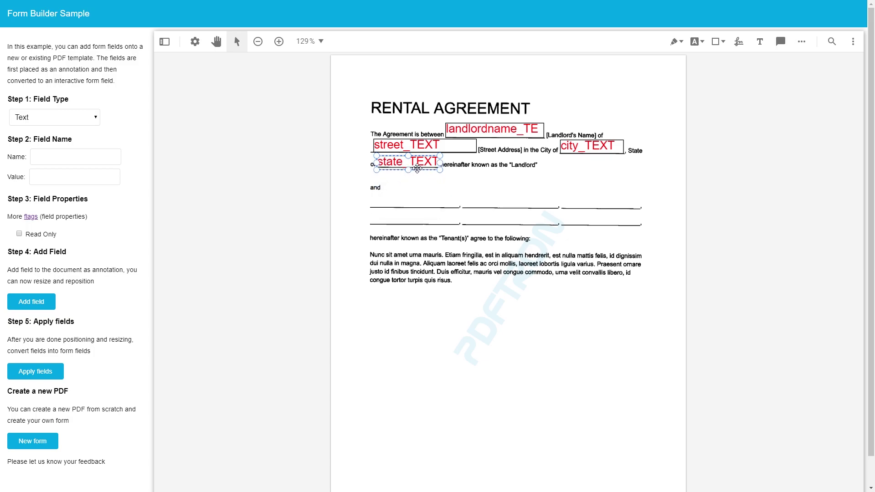
click(547, 167)
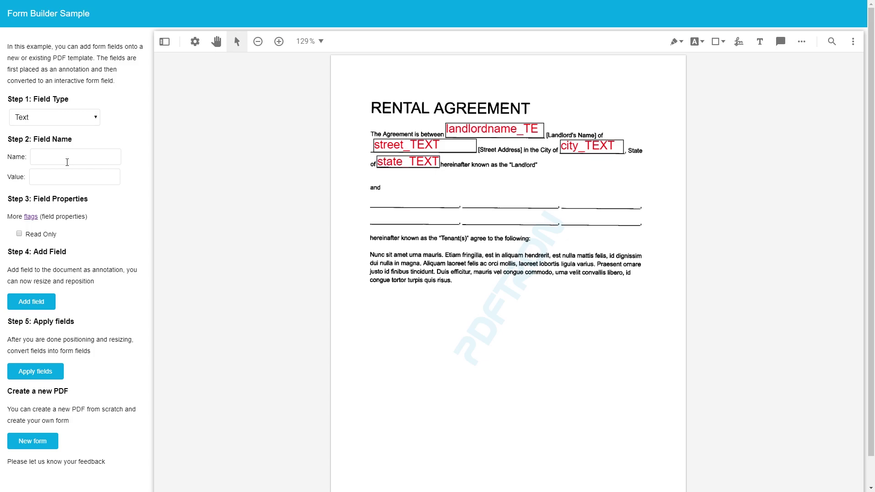
Add a text field named firstname to the page
click(67, 162)
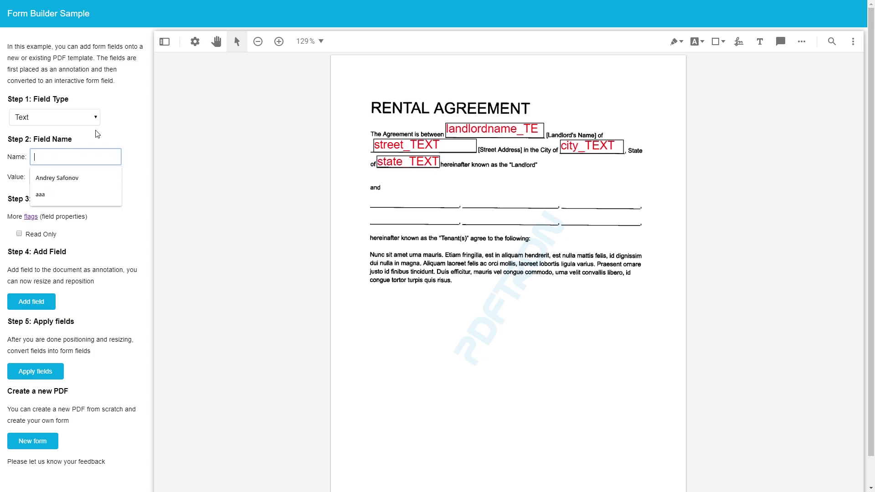
text(fi)
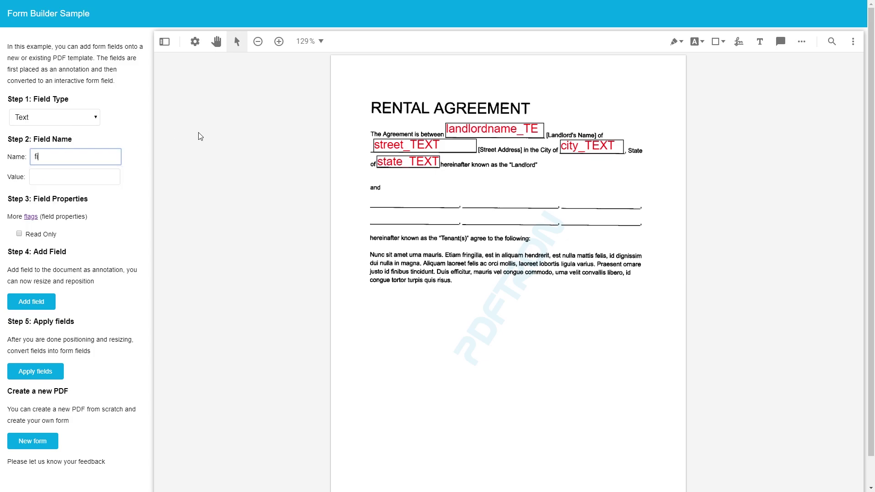
text(rstname)
click(29, 308)
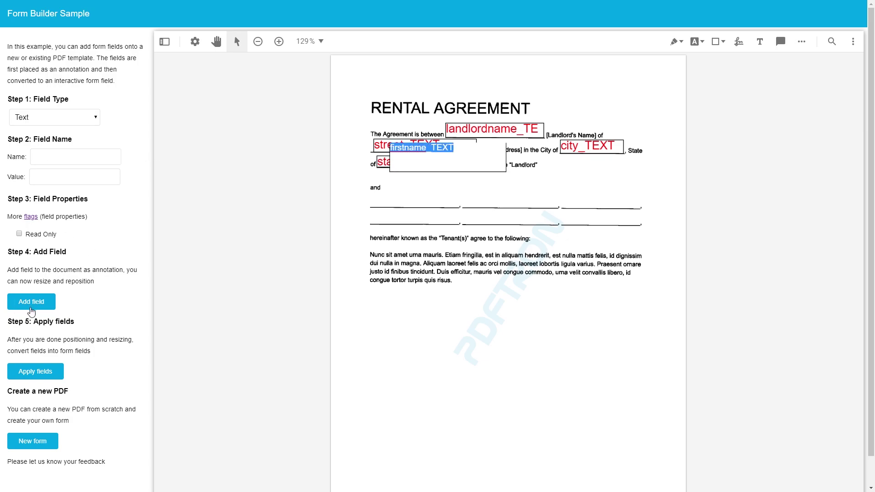
click(416, 190)
Fit the firstname field onto the first blank of the tenant name line
click(452, 171)
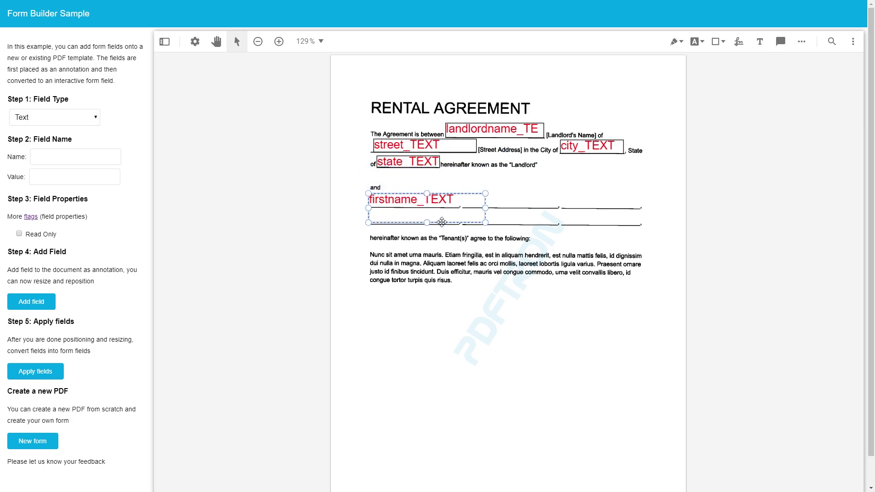
drag(441, 222, 443, 220)
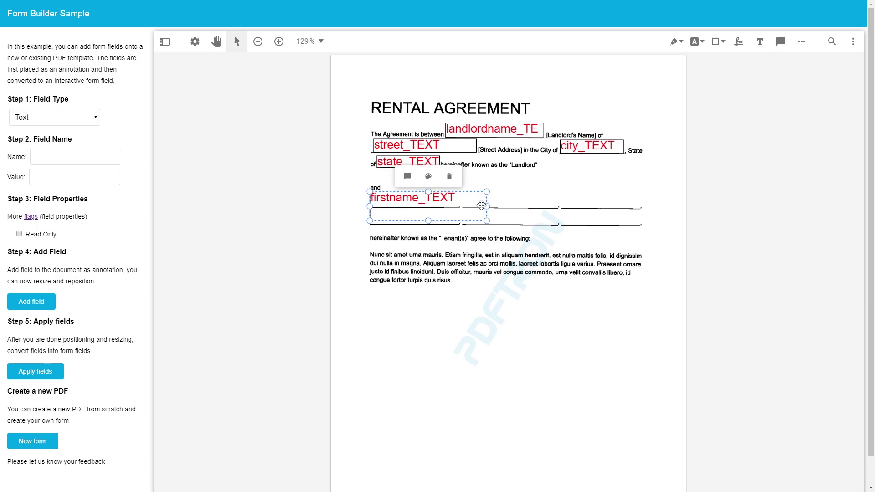
drag(487, 206, 421, 213)
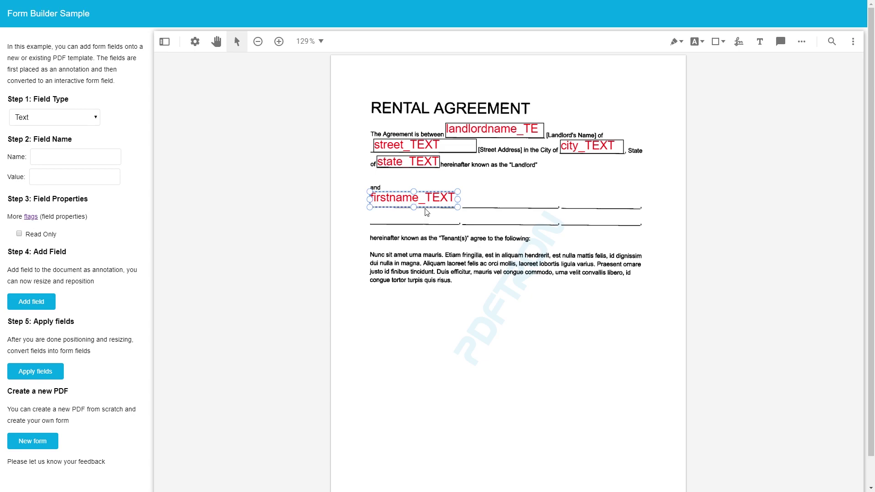
click(496, 196)
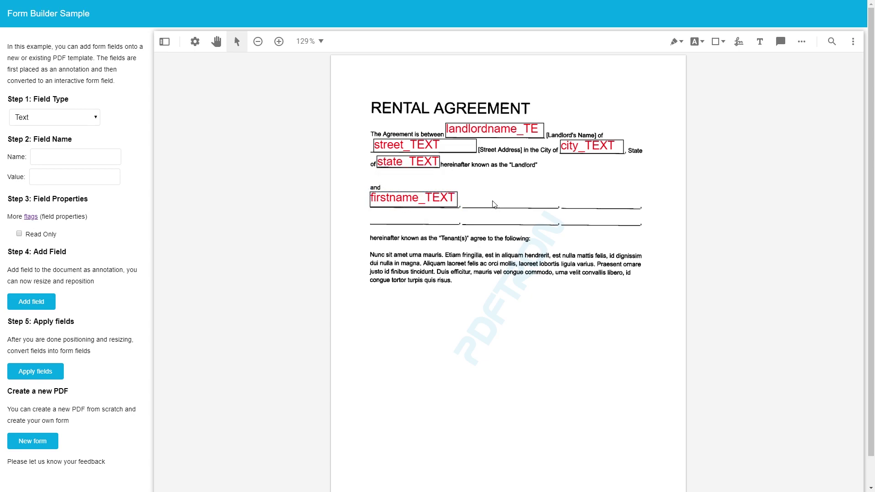
click(84, 158)
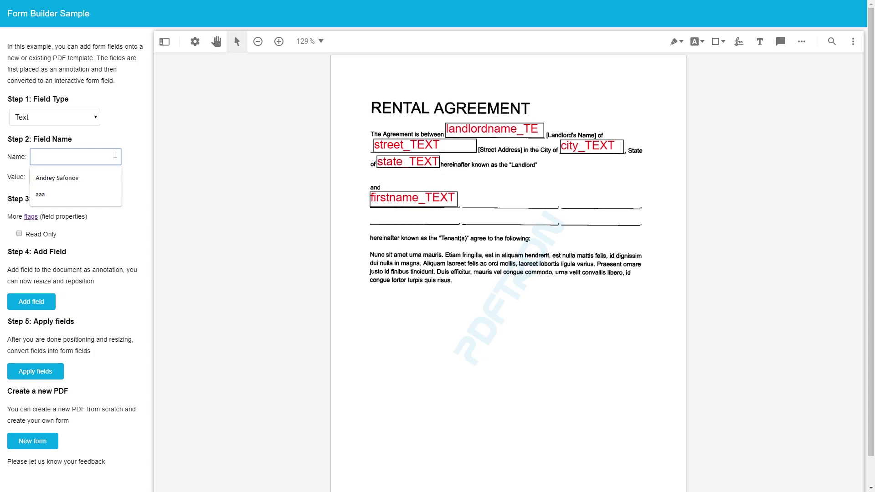
Add a lastname text field and move it to the third blank of the tenant line
text(lastname)
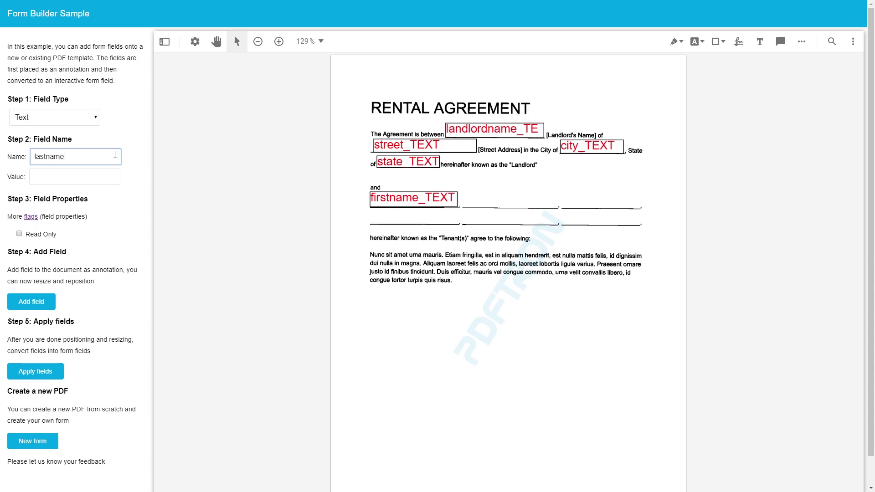
key(Tab)
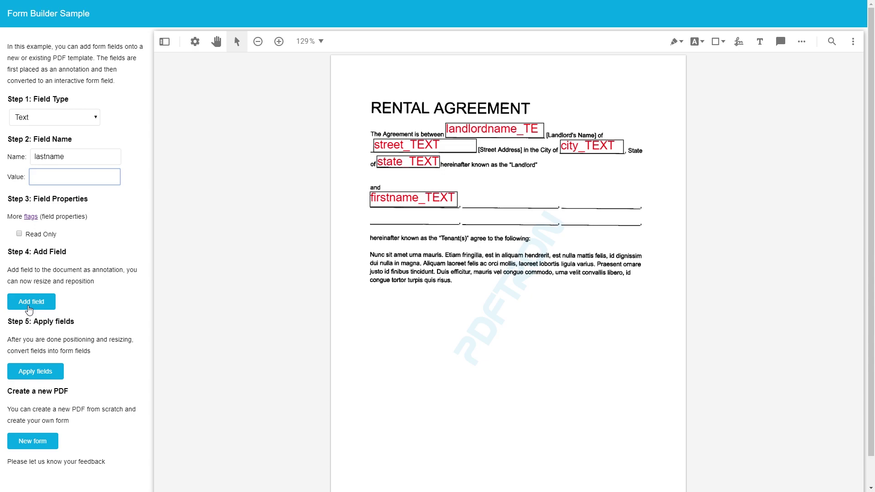
click(27, 307)
click(485, 173)
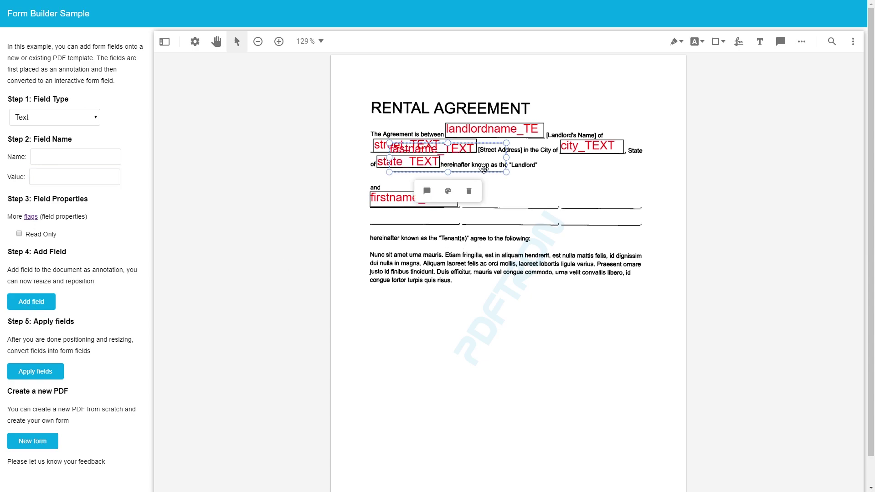
drag(486, 174, 600, 209)
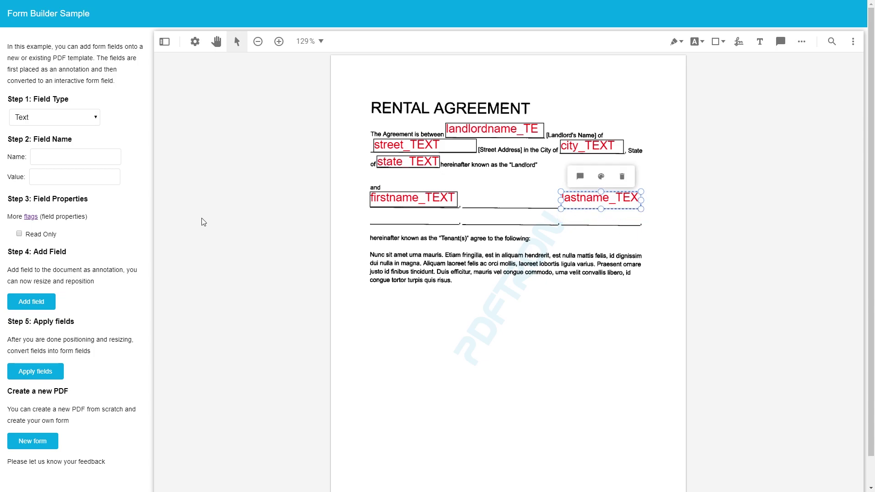
Add a text field named middlename to the page
click(43, 155)
text(middlename)
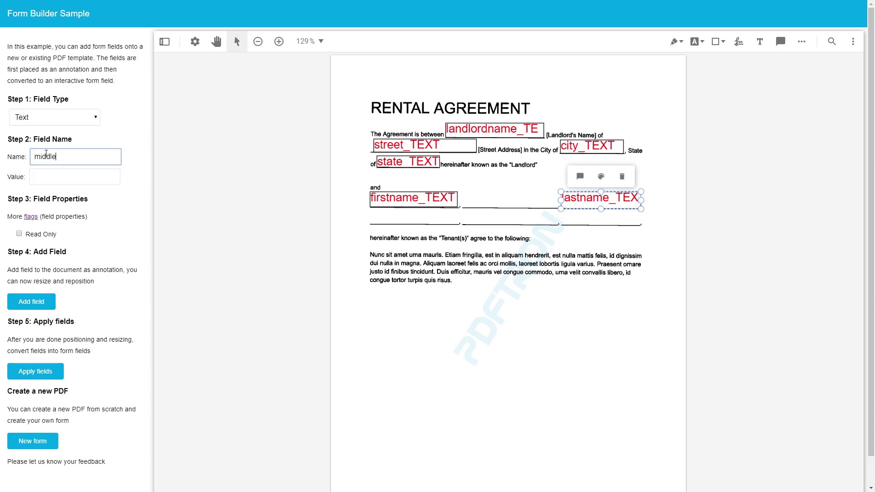
click(78, 174)
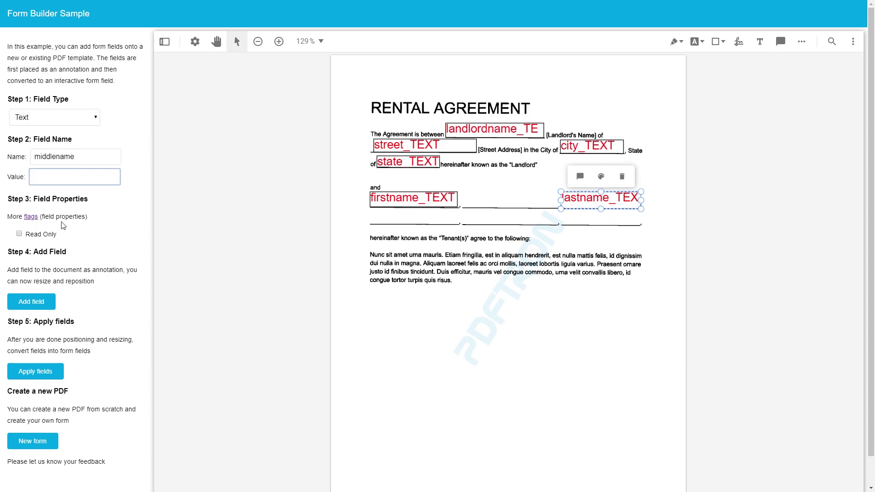
click(32, 305)
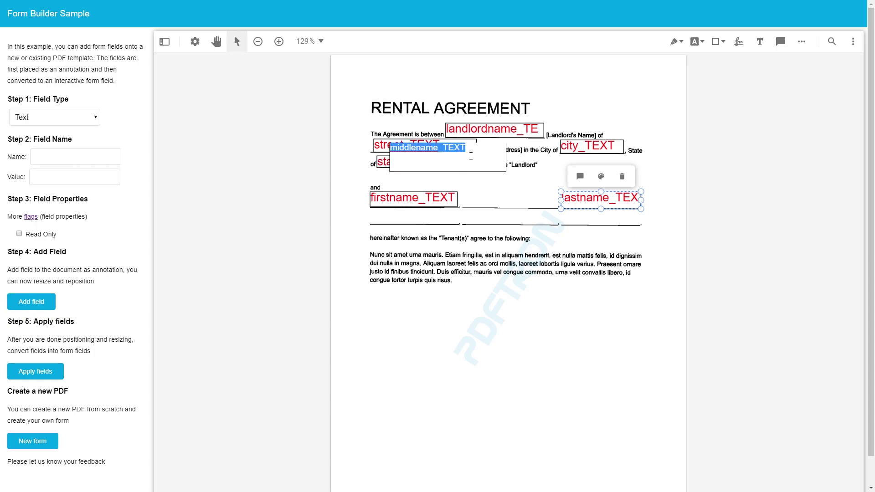
Position middlename between firstname and lastname, shrunk to one line and aligned
click(471, 156)
mouse_move(471, 156)
mouse_down()
mouse_move(540, 217)
mouse_move(559, 207)
mouse_up()
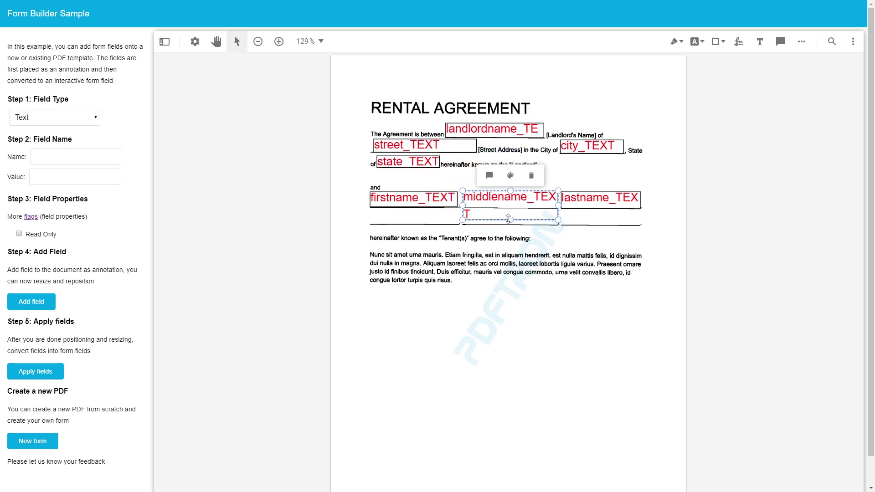
drag(509, 219, 521, 208)
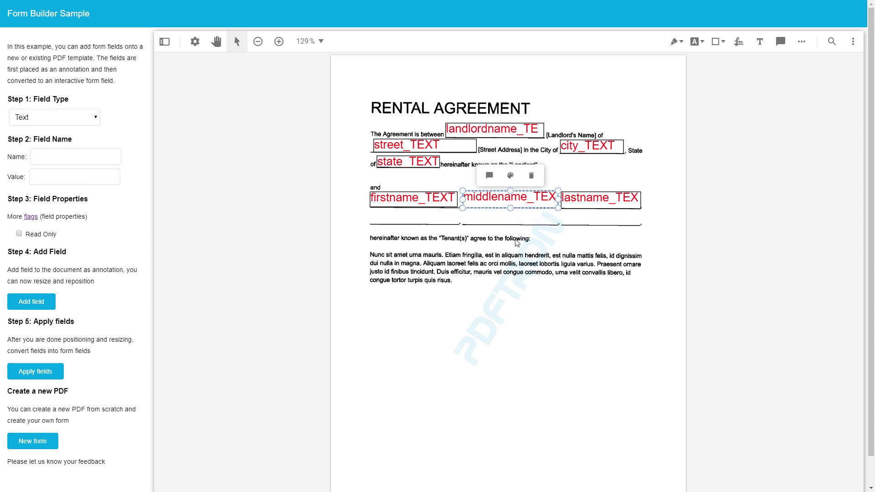
click(518, 243)
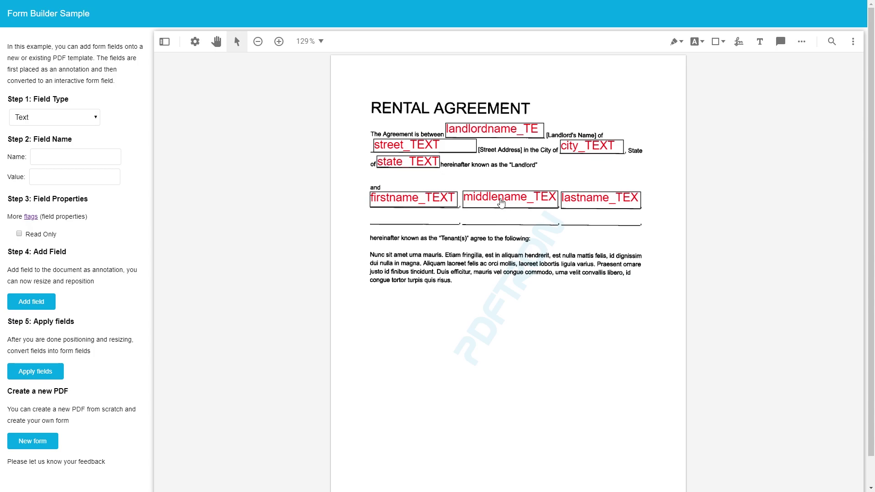
click(502, 199)
drag(503, 198, 512, 210)
Draw a free-text box below the paragraph reading 'Signature Tenant'
click(504, 230)
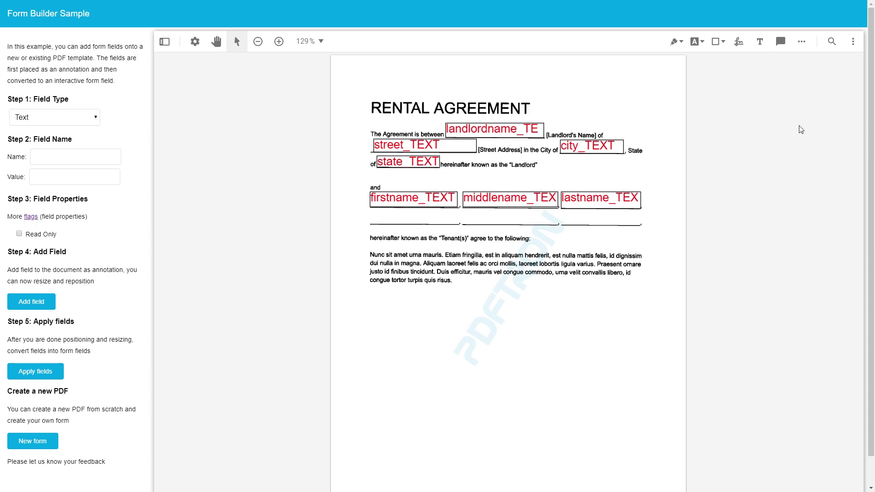
click(760, 41)
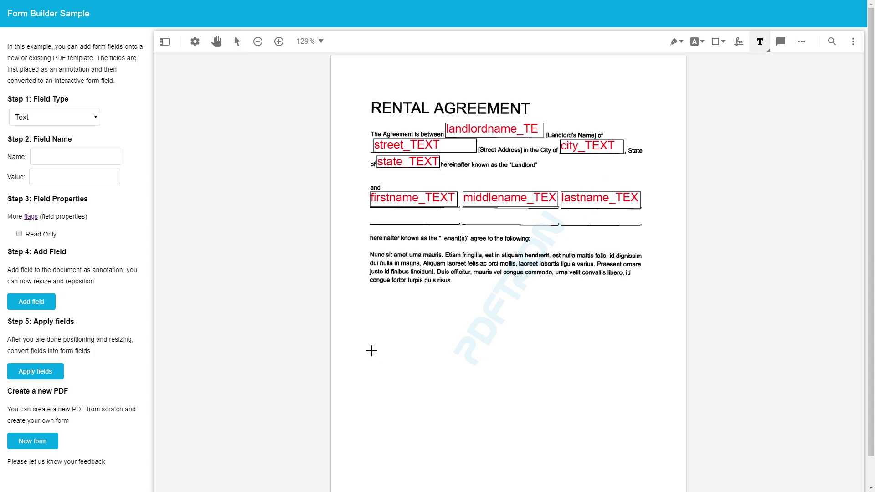
drag(367, 315, 460, 328)
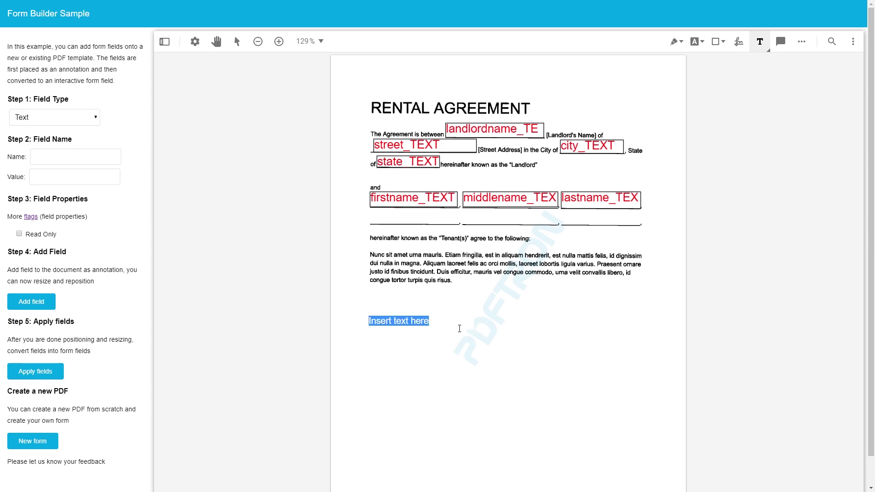
text(Signature Tenant)
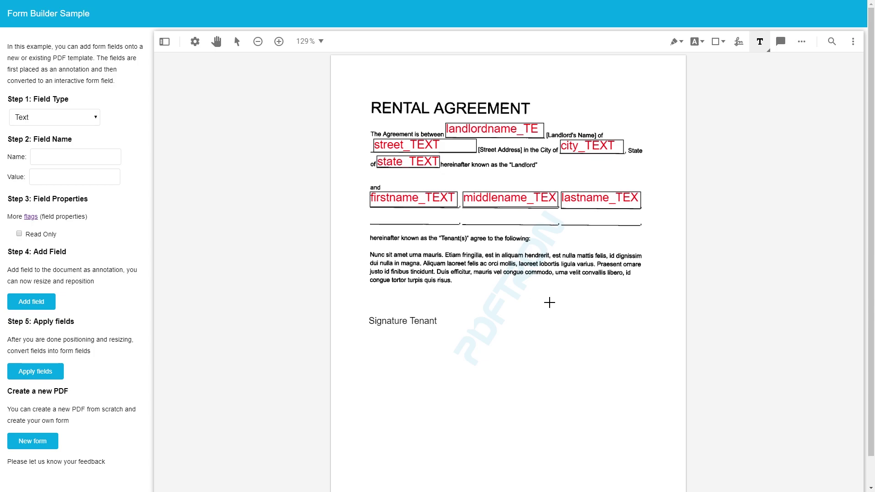
click(550, 302)
Add a Signature-type field named signtenant
click(54, 118)
click(55, 138)
click(65, 155)
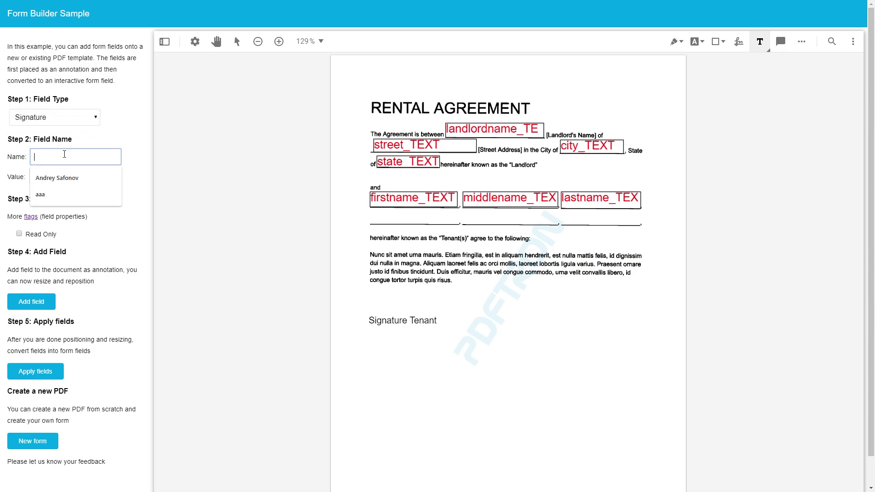
text(signten)
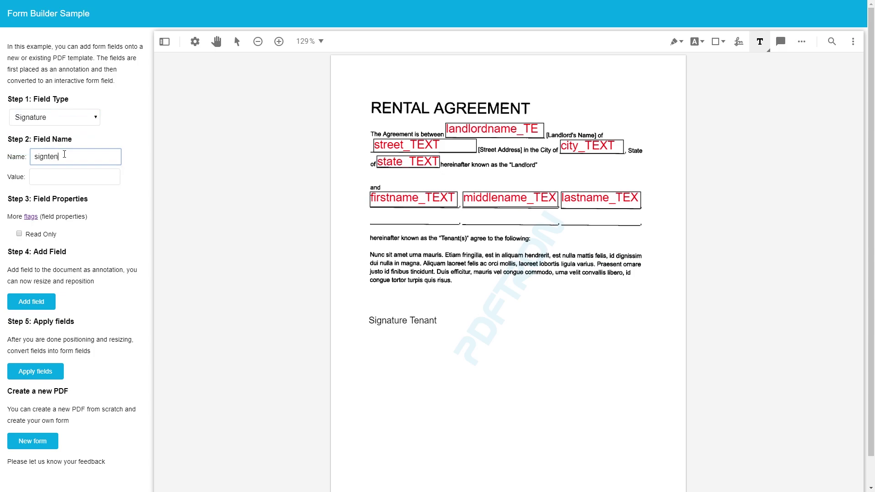
text(ant)
click(46, 302)
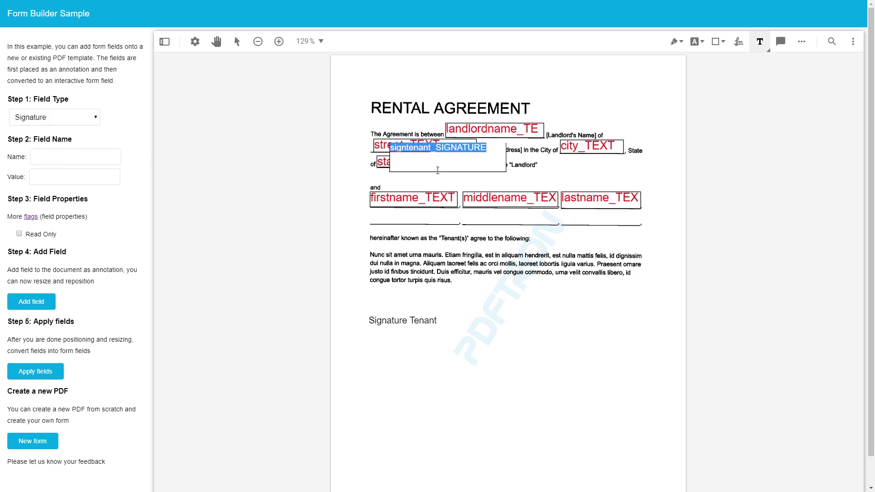
Move the signtenant field just below the Signature Tenant label
click(437, 172)
mouse_move(438, 173)
mouse_down()
mouse_move(425, 407)
mouse_move(421, 360)
mouse_up()
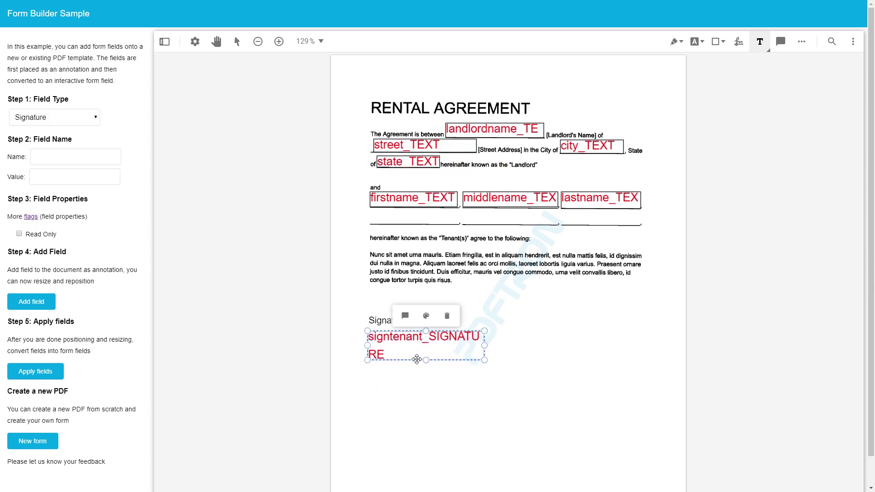
click(216, 42)
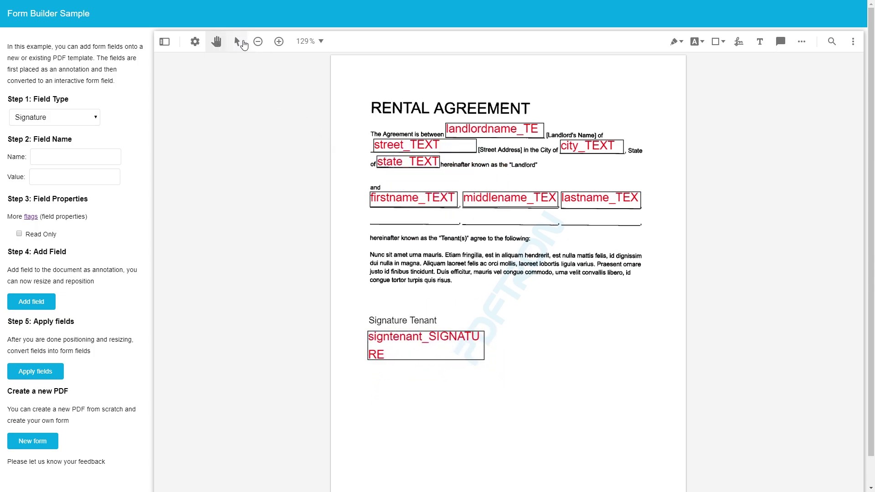
click(237, 41)
click(450, 347)
drag(450, 346, 451, 346)
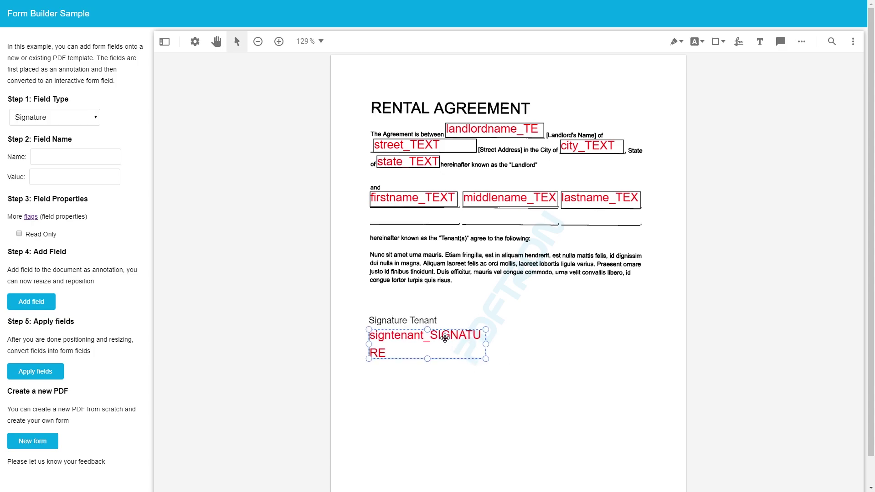
click(454, 419)
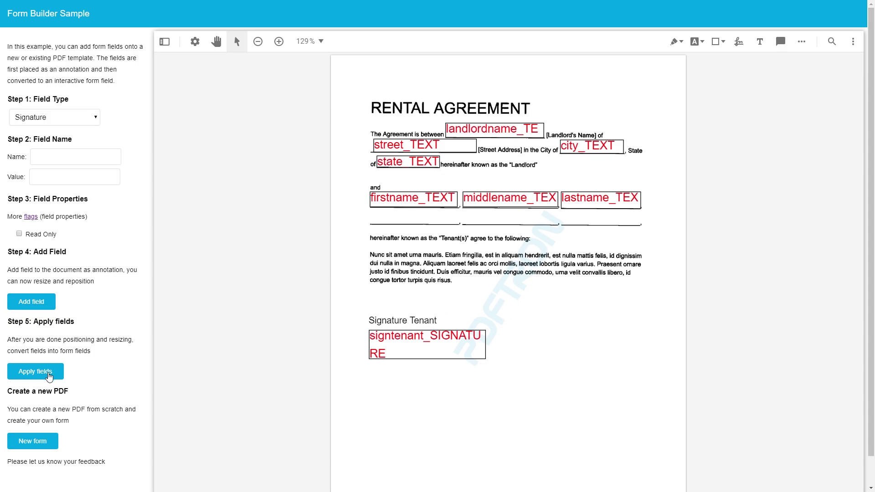
Apply the fields so all eight placeholders become live form fields, with the tenant signature as a Sign here box
click(48, 373)
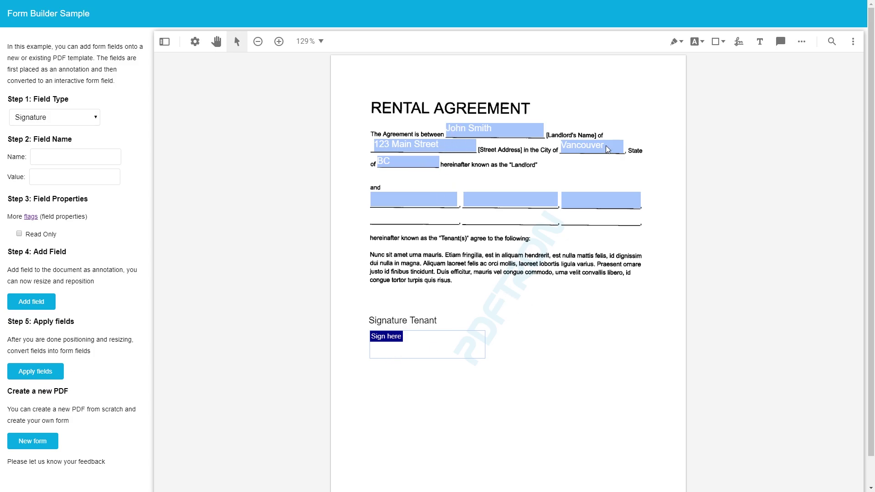
Enter the tenant's first name, a middle initial and a last-name initial in the three name fields
click(433, 199)
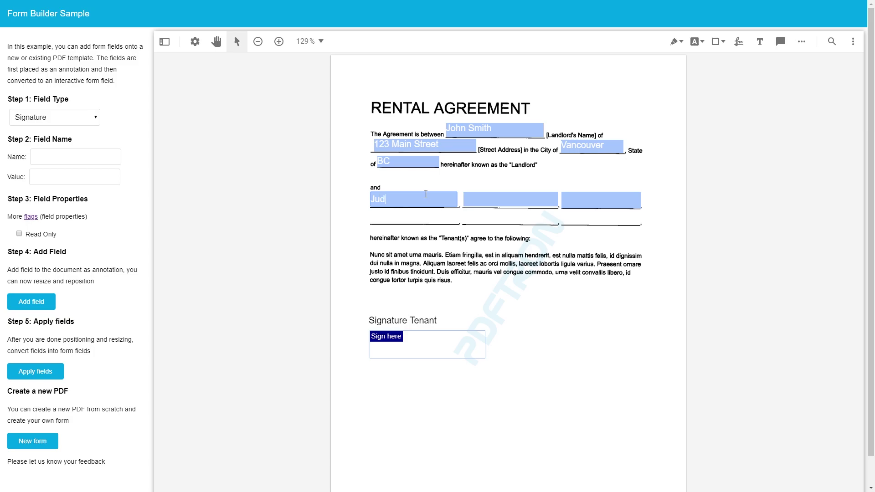
key(Tab)
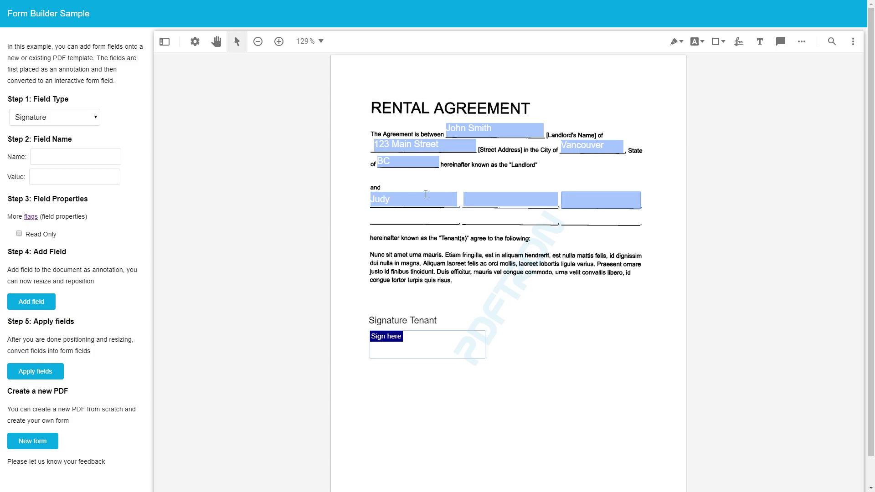
click(530, 199)
text(M)
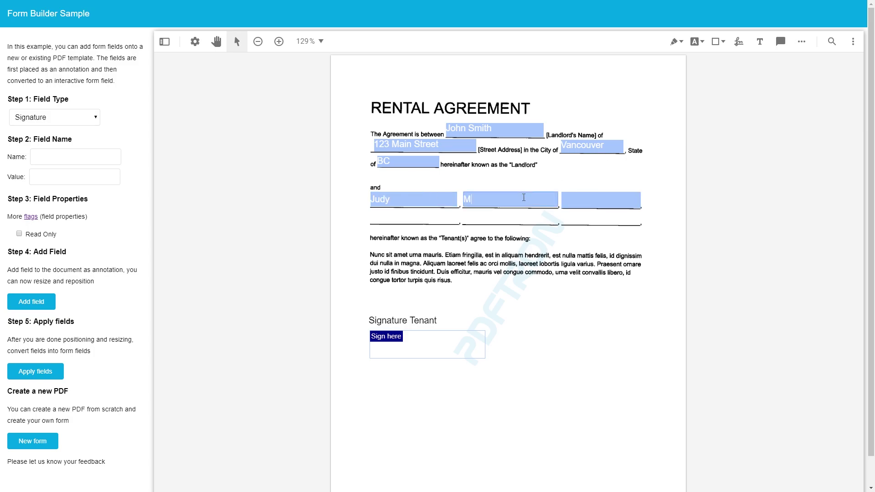
scroll(532, 199, down, 1)
click(565, 175)
scroll(576, 182, up, 1)
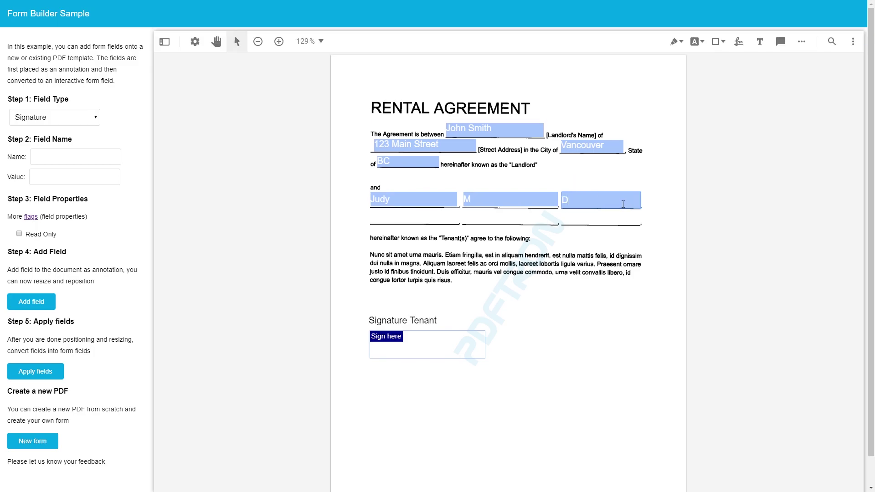
Draw a freehand tenant signature, place it in the Sign here box and nudge it into position
click(431, 354)
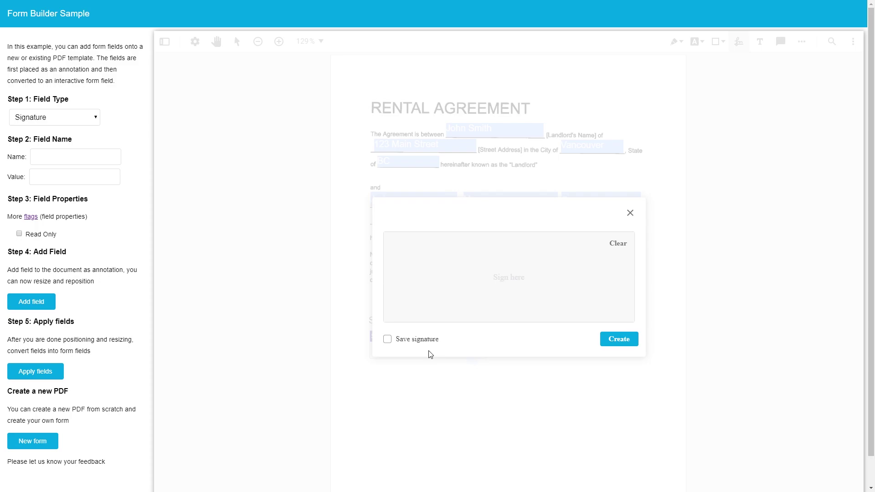
mouse_move(460, 273)
mouse_down()
mouse_move(475, 281)
mouse_move(550, 267)
mouse_move(559, 294)
mouse_up()
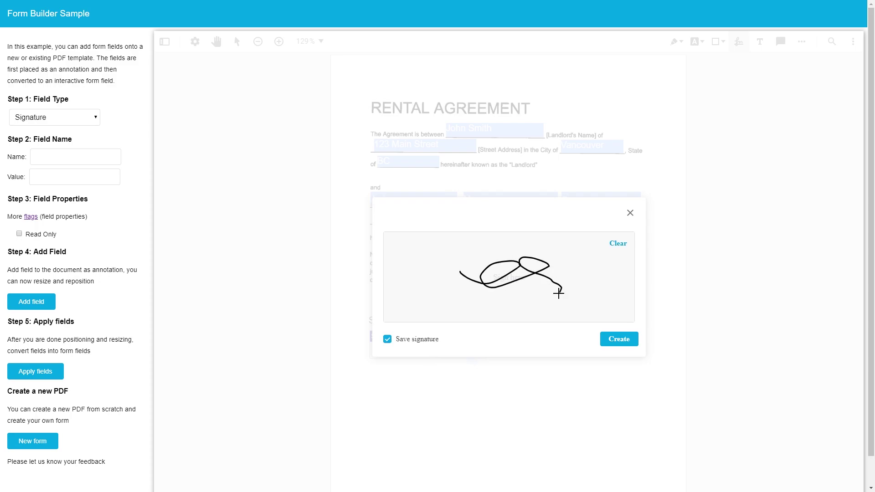
click(628, 335)
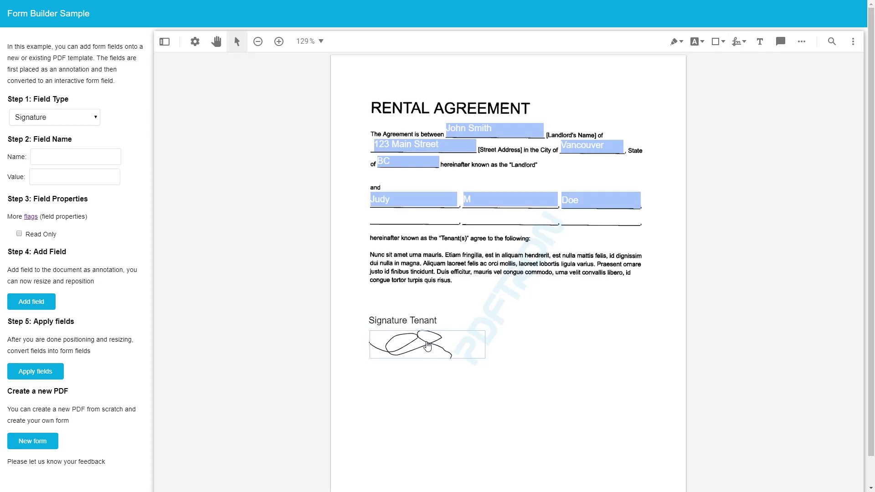
click(428, 346)
drag(427, 346, 446, 340)
click(513, 338)
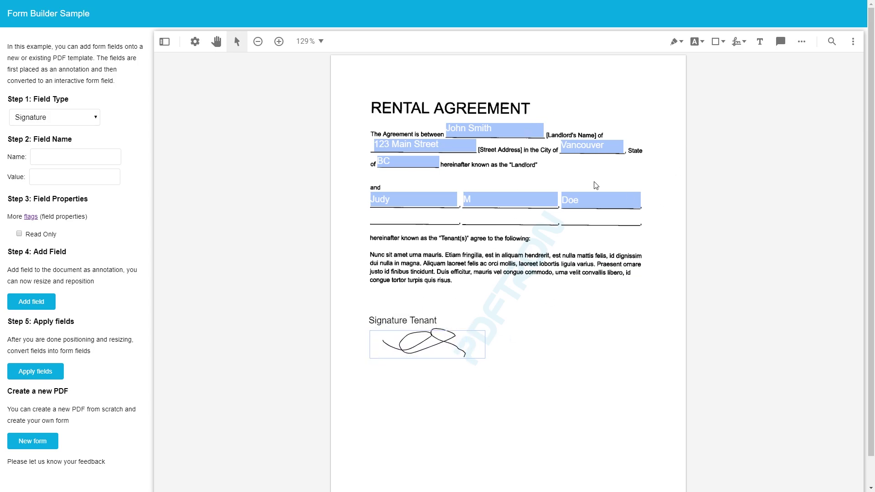
Download the filled, signed agreement and open myfile (2).pdf
click(853, 42)
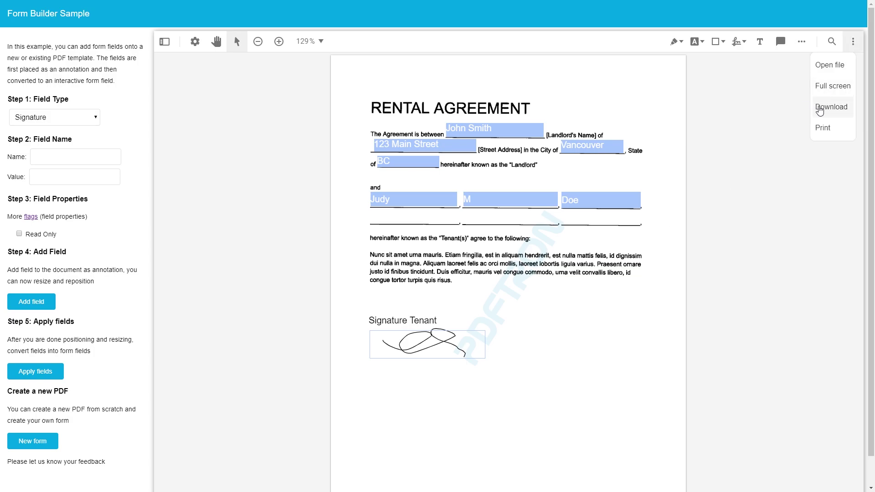
click(819, 108)
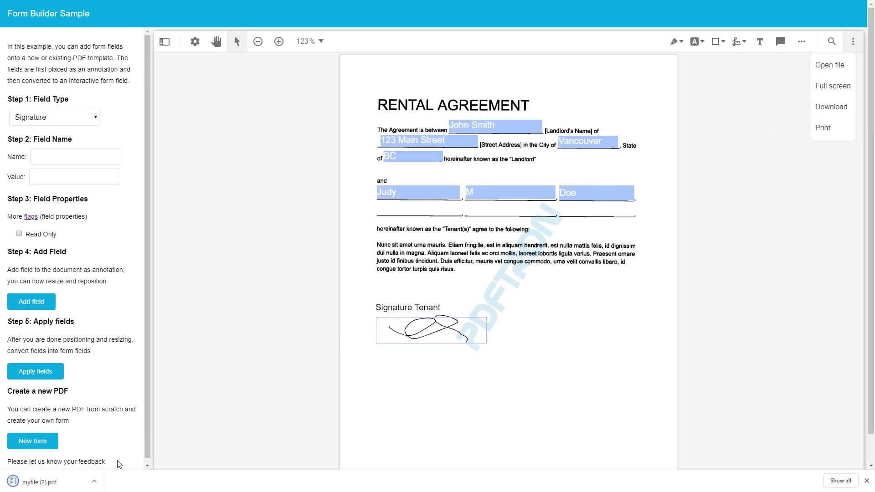
click(46, 483)
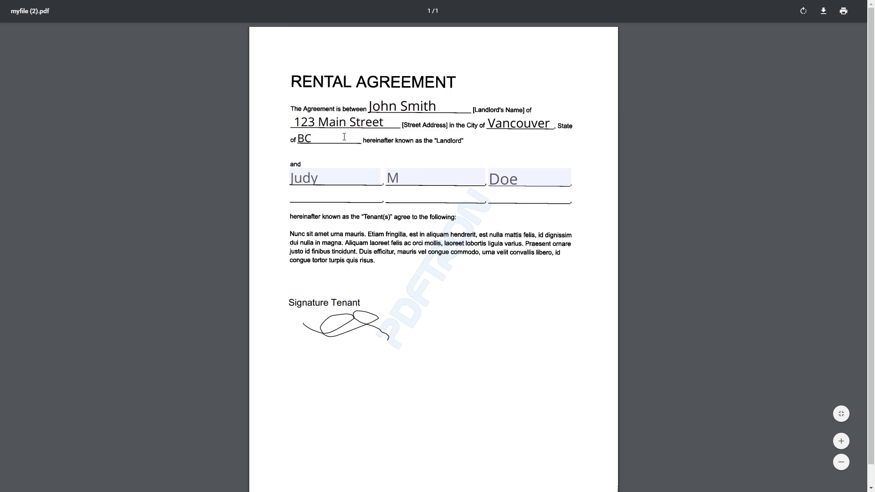
Delete the tenant's middle-name entry in myfile (2).pdf, leaving that field empty
click(344, 174)
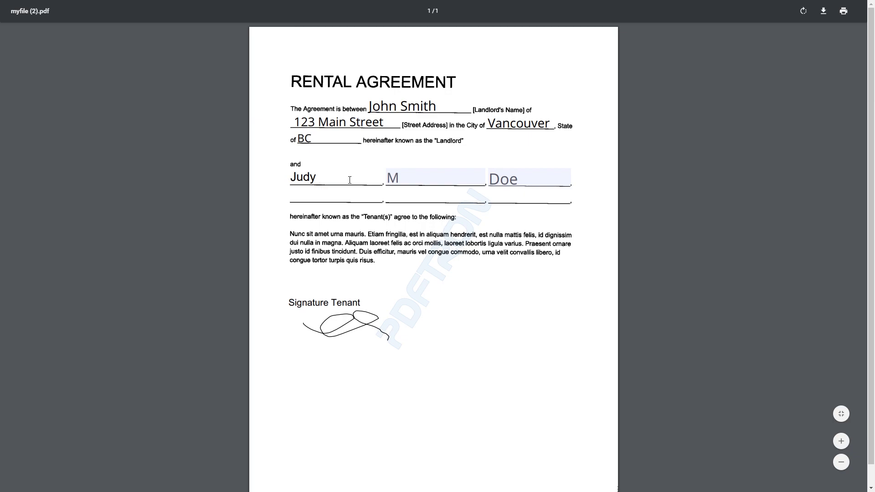
click(430, 176)
text(a)
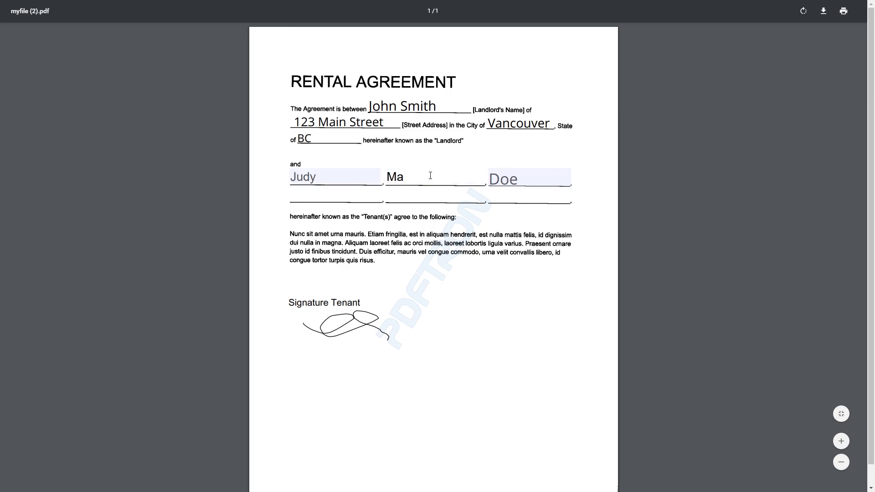
key(BackSpace)
key(BackSpace)
click(487, 145)
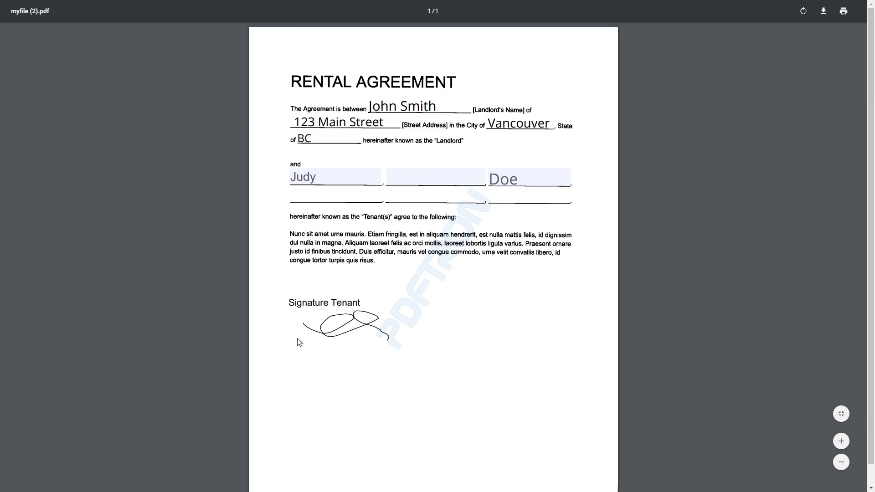